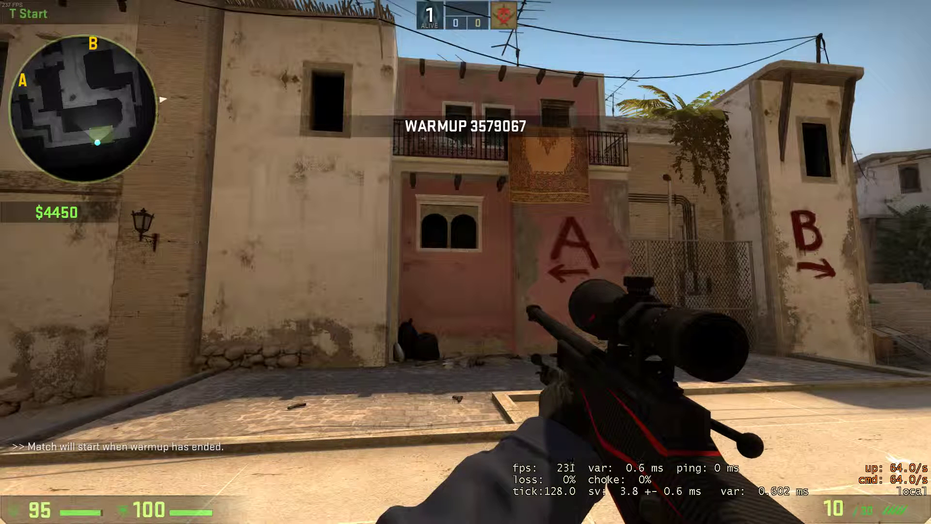
# Equip the smoke grenade at T Start and jump-throw it over the rooftops
pyautogui.press('4')
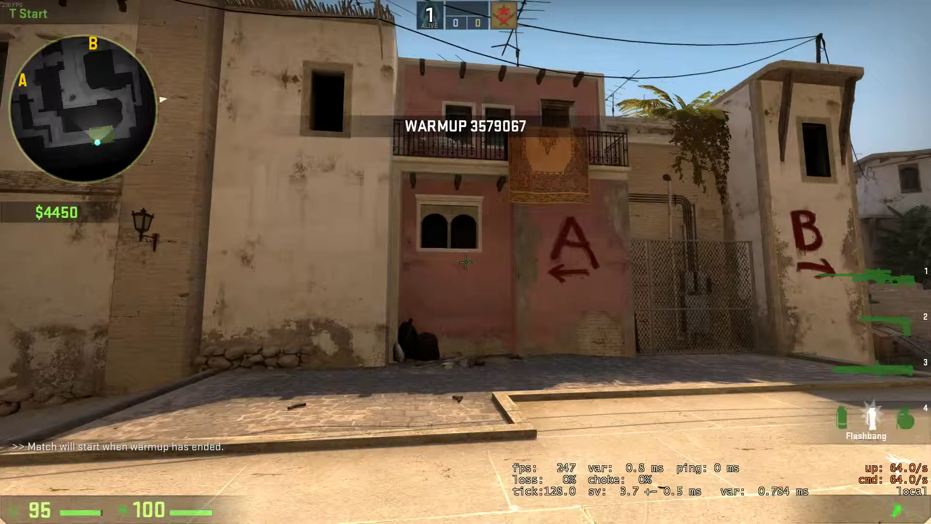
pyautogui.press('4')
pyautogui.press('4')
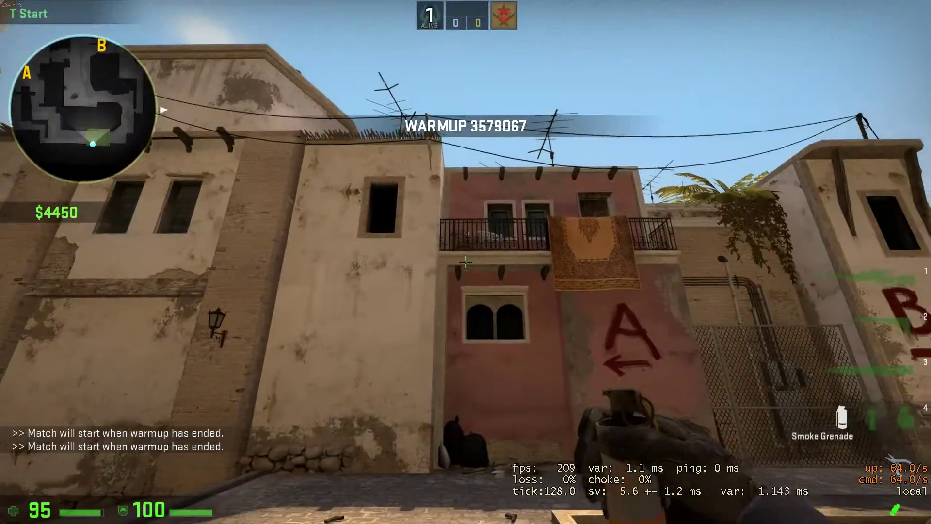
pyautogui.click(465, 262)
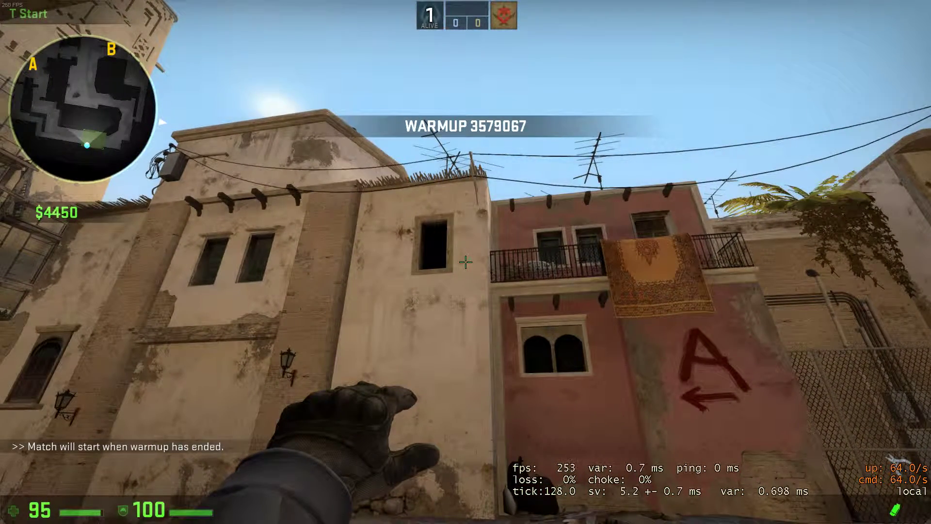
pyautogui.press('space')
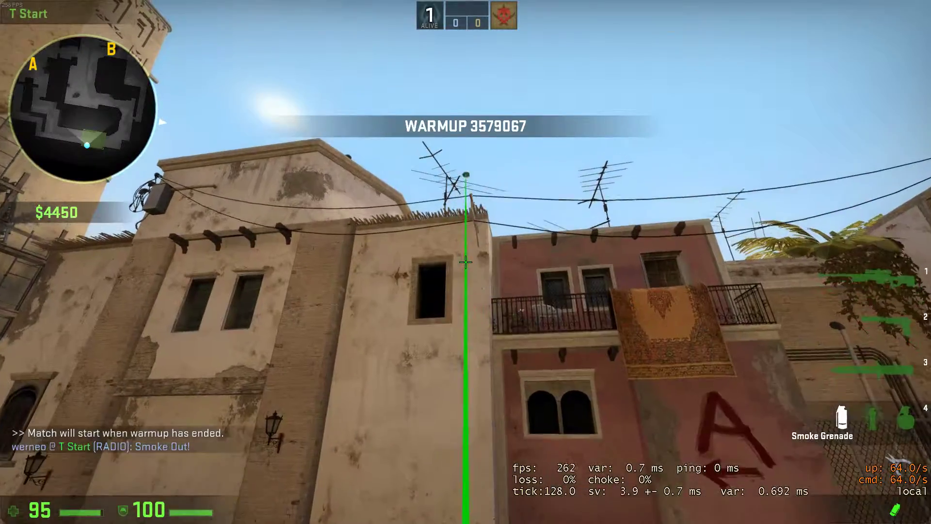
# Fly to Middle with noclip to check where the smoke lands, and return to T Start
pyautogui.press('3')
pyautogui.press('w')
pyautogui.press('v')
pyautogui.press('w')
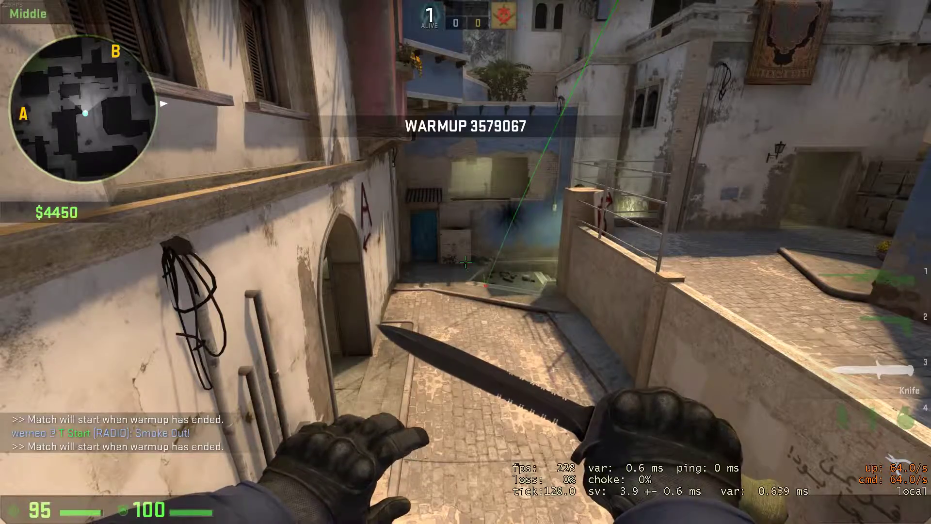
pyautogui.press('w')
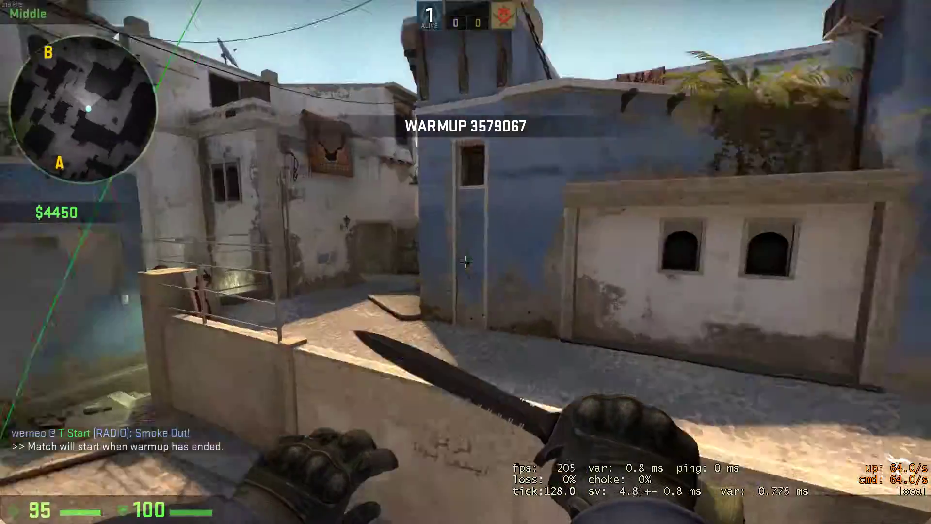
pyautogui.press('w')
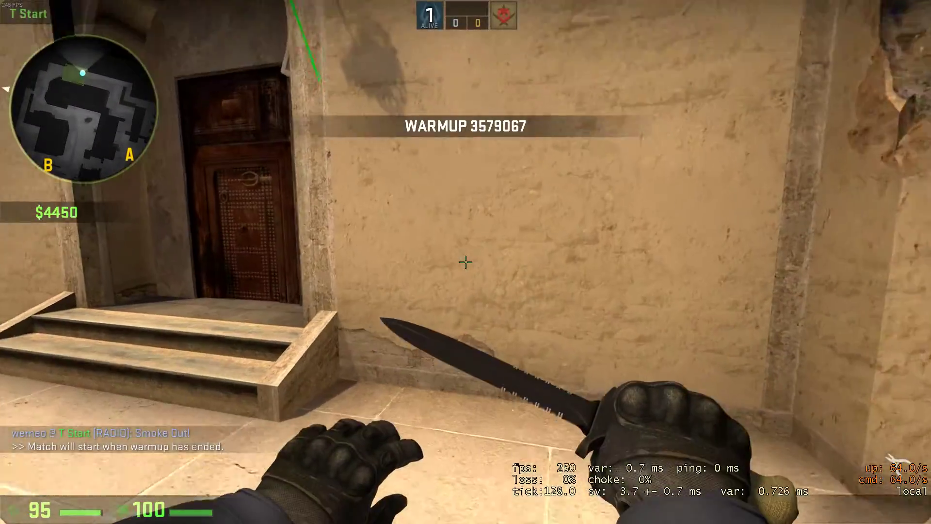
pyautogui.press('w')
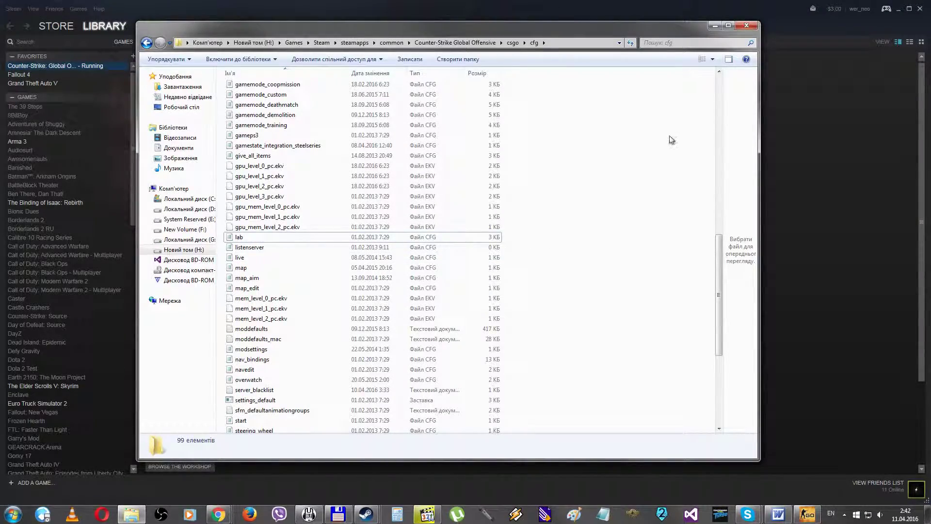
# Close the cfg folder window and the Steam window to clear the desktop
pyautogui.click(746, 25)
pyautogui.press('Escape')
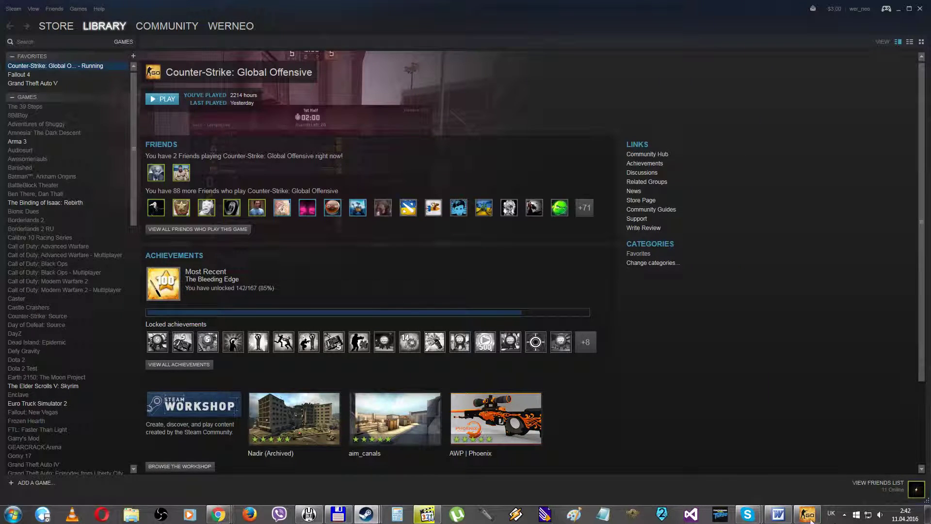
pyautogui.rightClick(366, 514)
pyautogui.click(362, 489)
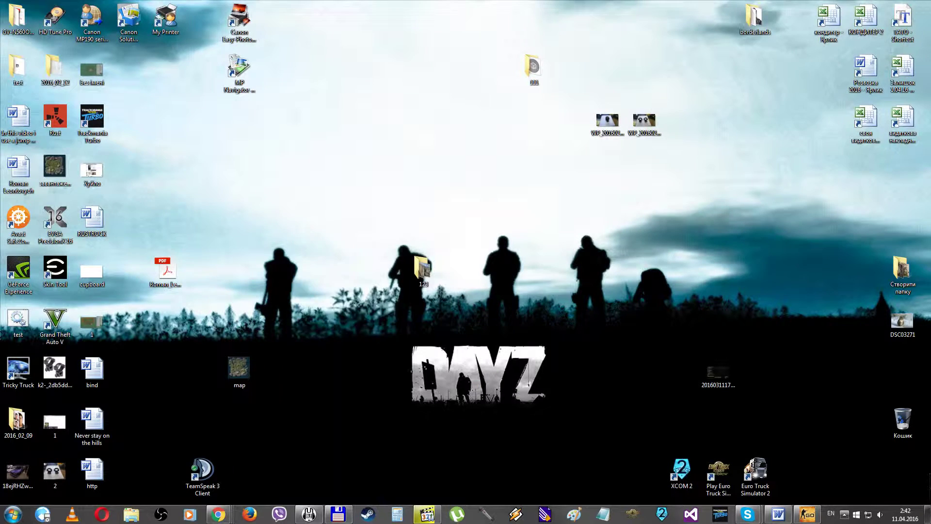
# Reopen the Steam game library
pyautogui.click(844, 514)
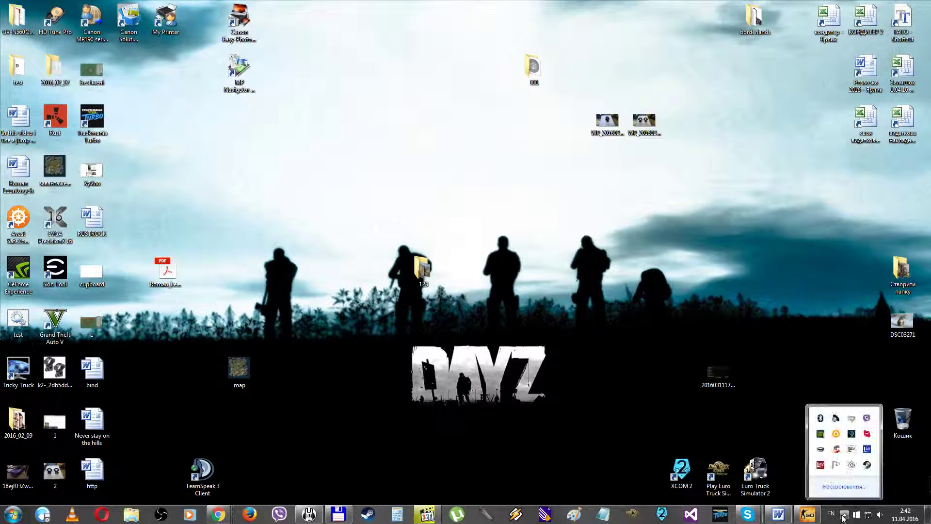
pyautogui.rightClick(867, 463)
pyautogui.click(790, 389)
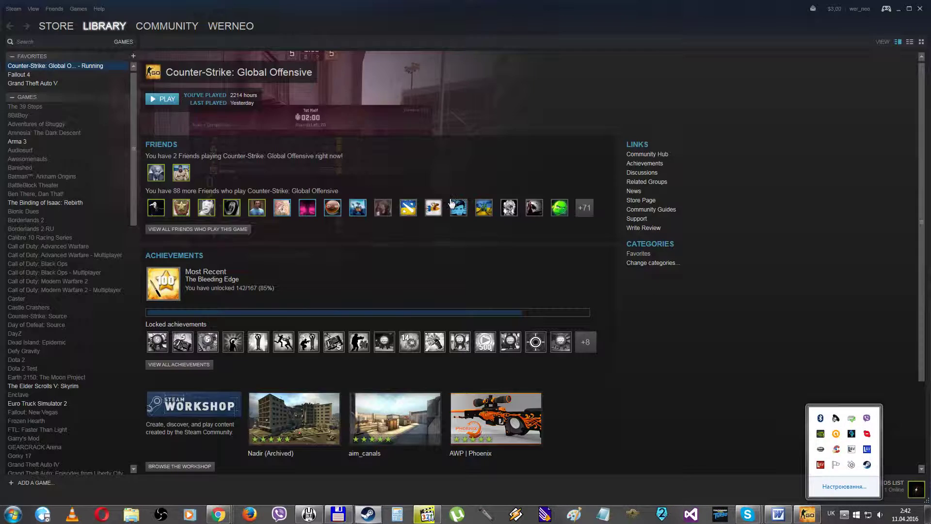
# Browse the local files of Counter-Strike: Global Offensive from its game properties
pyautogui.click(53, 75)
pyautogui.rightClick(68, 65)
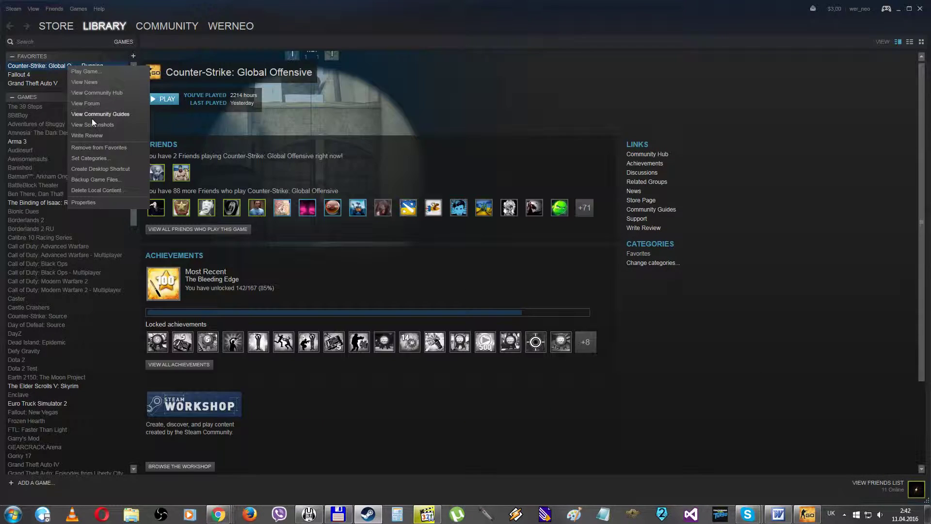
pyautogui.click(102, 204)
pyautogui.click(432, 126)
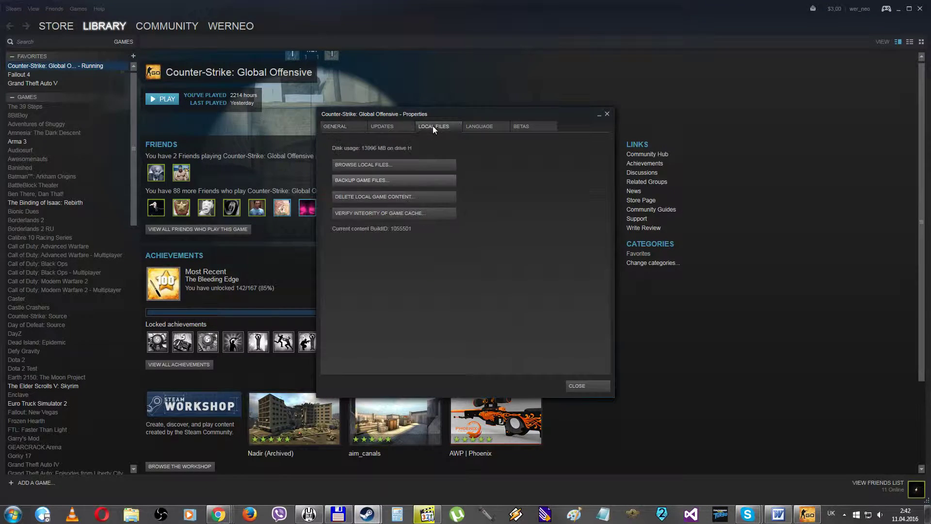
pyautogui.click(368, 165)
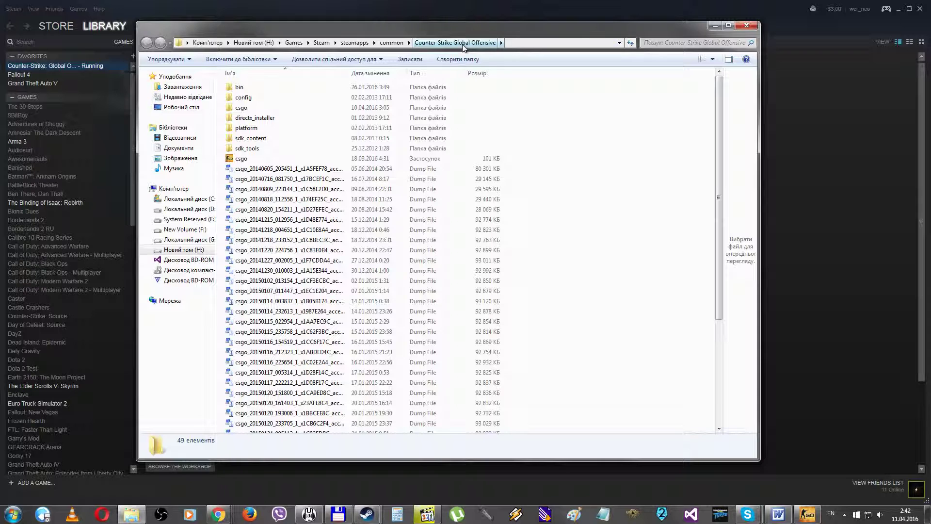
# Open the cfg folder inside the game's csgo folder
pyautogui.doubleClick(298, 108)
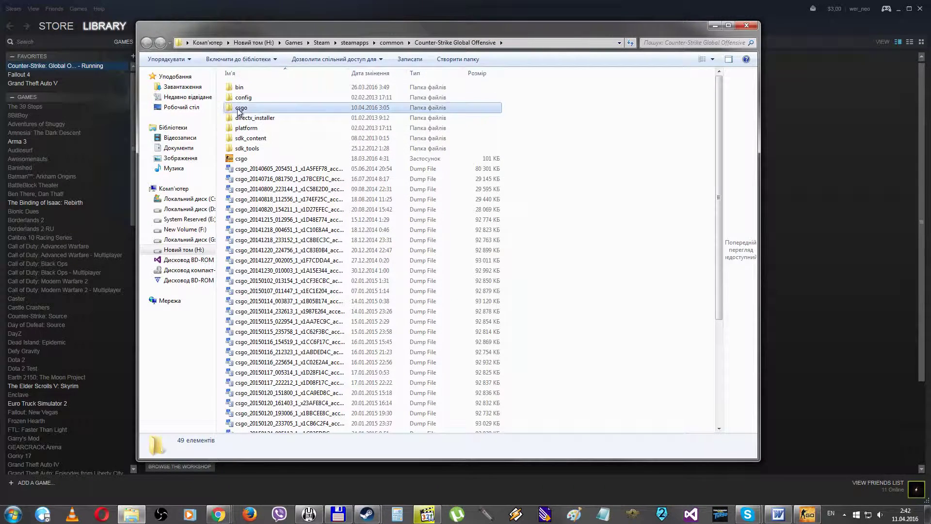
pyautogui.click(248, 108)
pyautogui.doubleClick(250, 110)
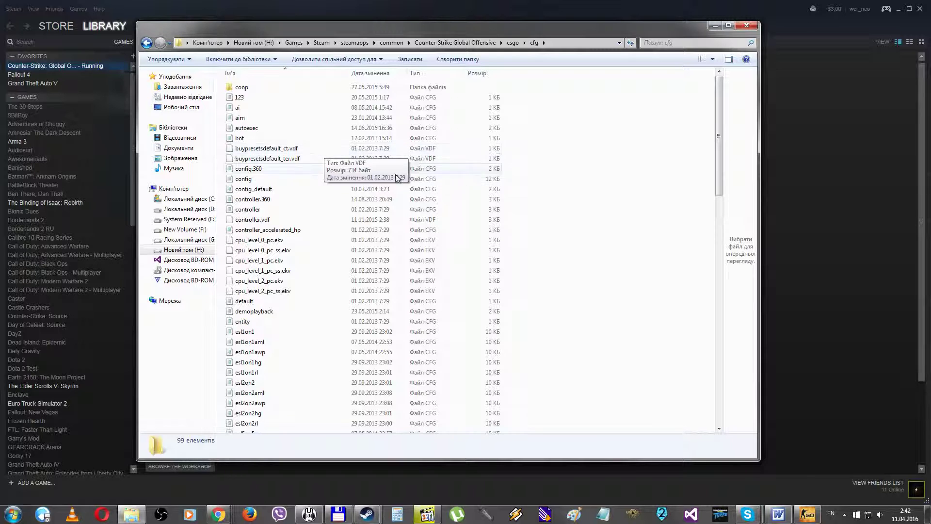
# Create a new text document named jt in the cfg folder
pyautogui.rightClick(589, 304)
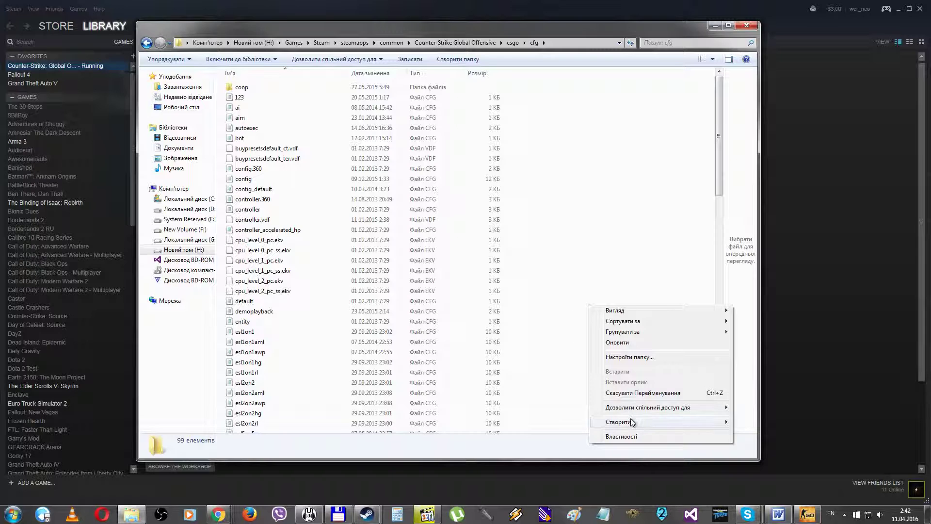
pyautogui.moveTo(633, 422)
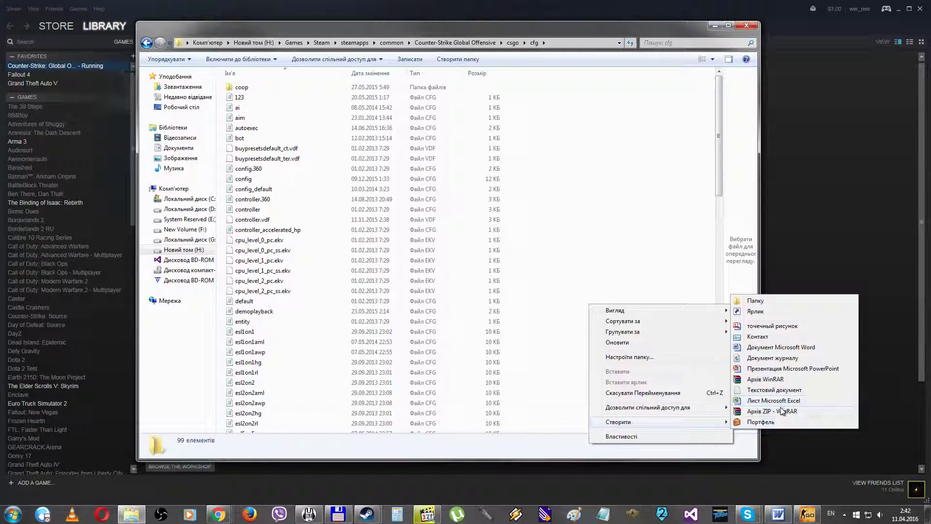
pyautogui.click(774, 391)
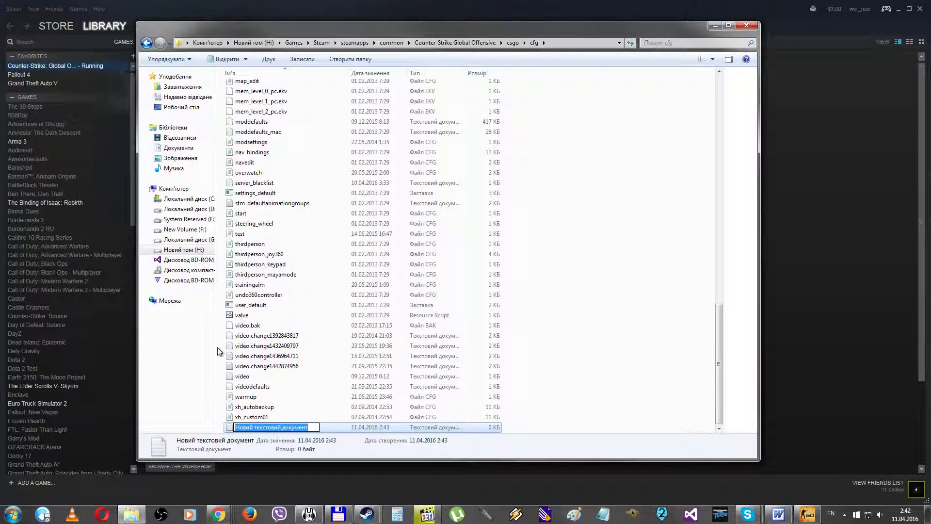
pyautogui.write('jt')
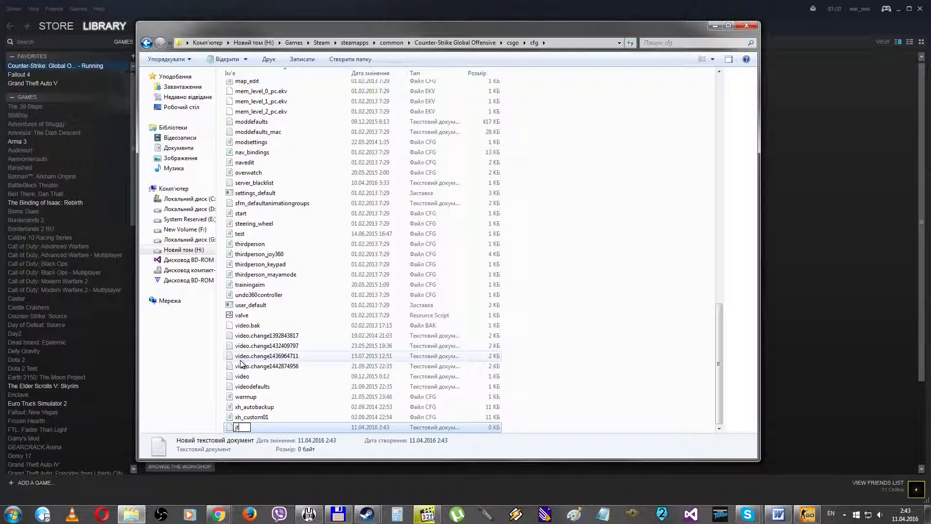
pyautogui.press('Return')
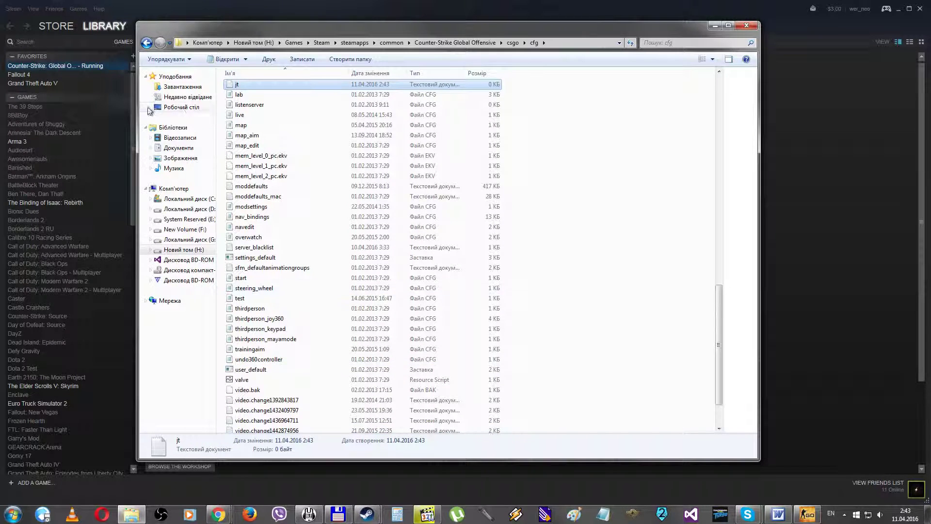
# Open the jt document and write the first line: alias "+jt" "+jump; -attack;";
pyautogui.doubleClick(246, 86)
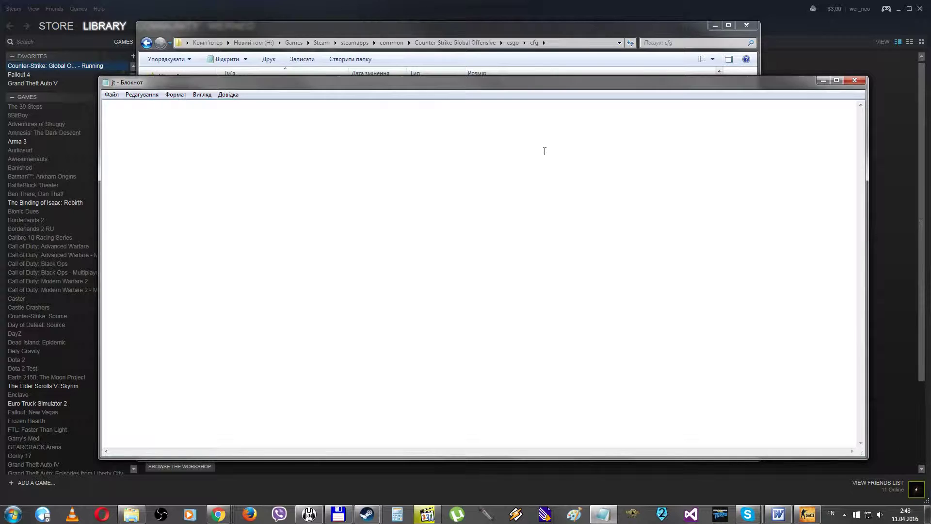
pyautogui.write('alias')
pyautogui.write(' "+jt"')
pyautogui.write(' "+jumpl')
pyautogui.write(' -attac')
pyautogui.write('alias "0')
pyautogui.write('jt" ')
pyautogui.write('"-jp')
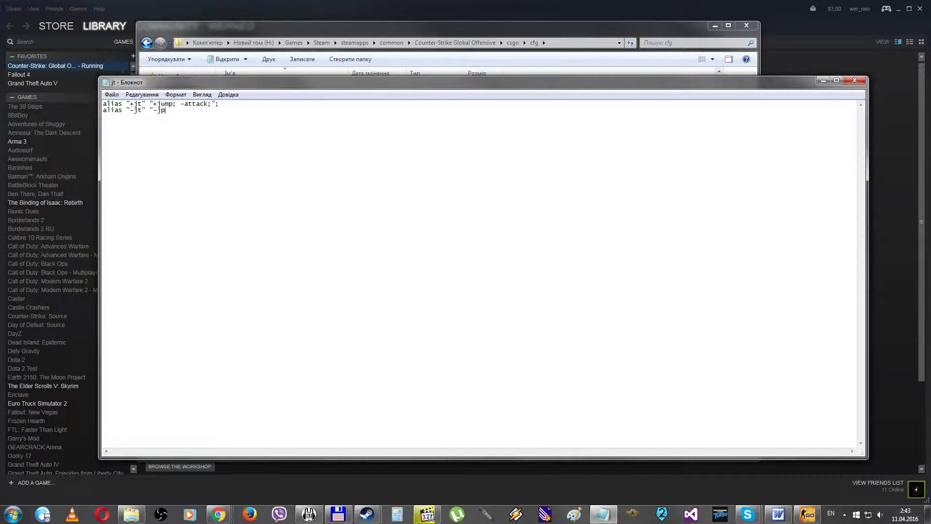
# Add the second line to the jt file: alias "-jt" "-jump;";
pyautogui.press('BackSpace')
pyautogui.write('mp;"; bind')
# Add the line bind v "+jt" to the jt file, then save and close it
pyautogui.write('ju')
pyautogui.hotkey('ctrl', 's')
pyautogui.click(856, 80)
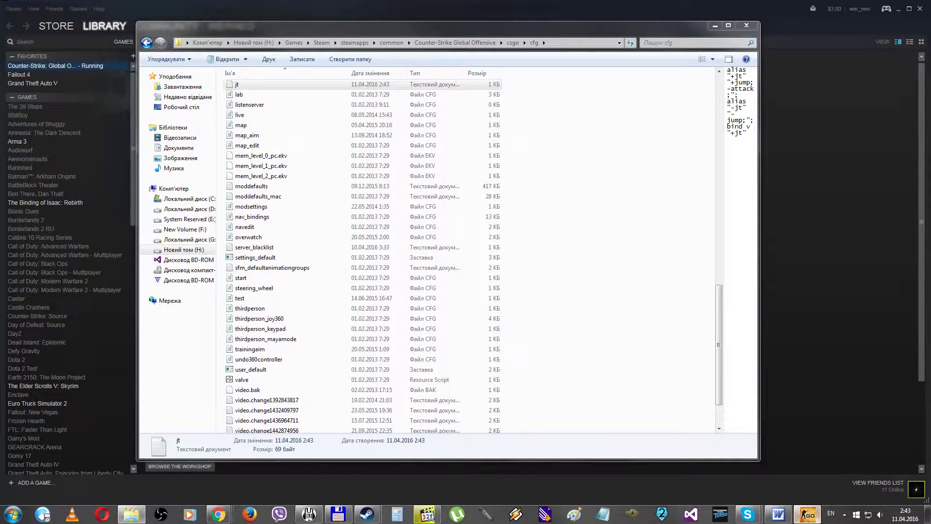
# Switch to Counter-Strike: Global Offensive and run unbind v in the developer console
pyautogui.hotkey('alt', 'Tab')
pyautogui.press('`')
pyautogui.write('un')
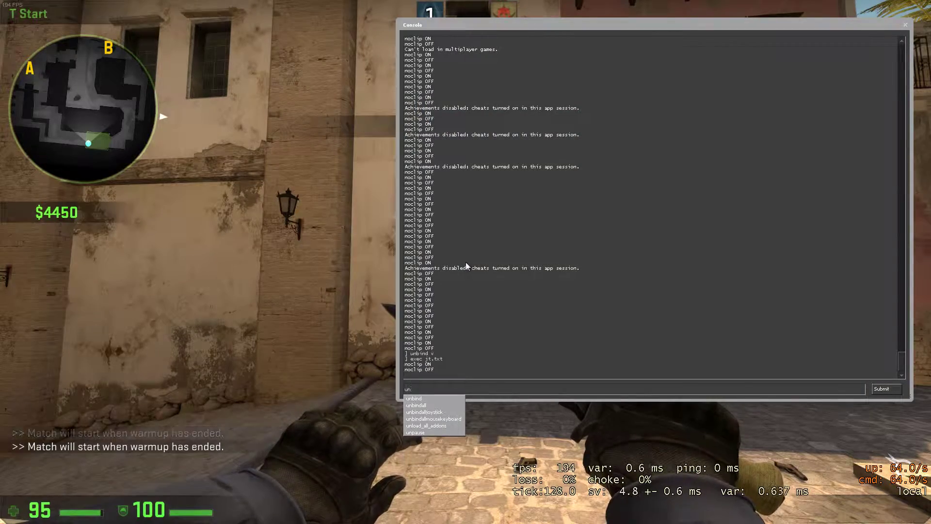
pyautogui.write('bind v')
pyautogui.press('Return')
pyautogui.press('`')
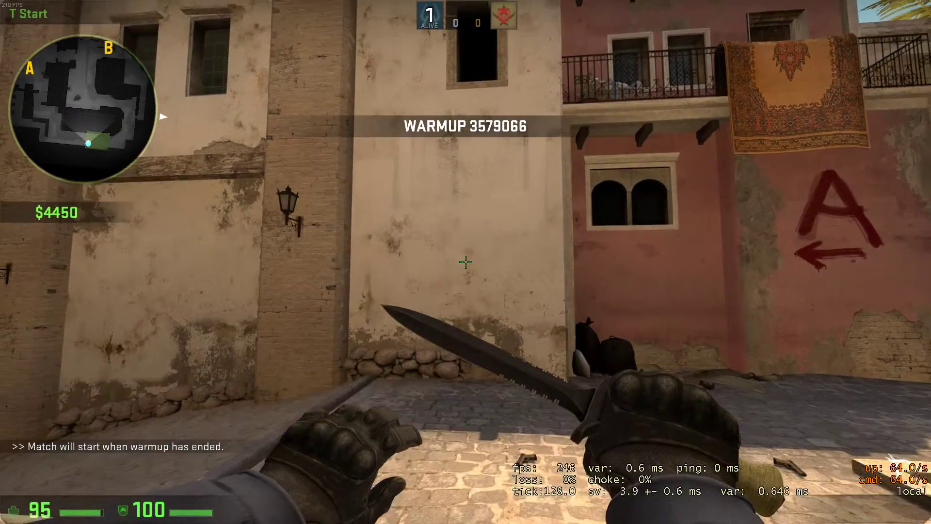
# Ready the smoke grenade at T Start and try the jump-throw with its bind removed
pyautogui.press('w')
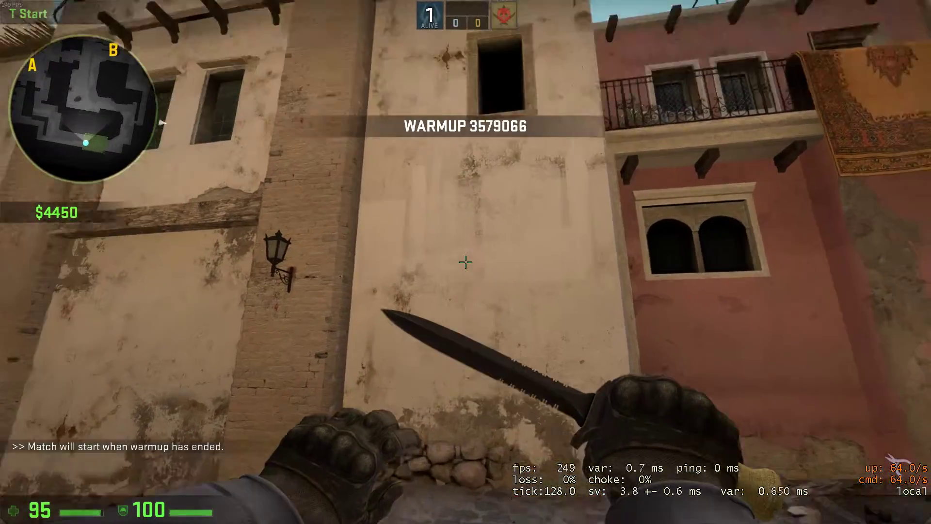
pyautogui.press('4')
pyautogui.press('s')
pyautogui.press('4')
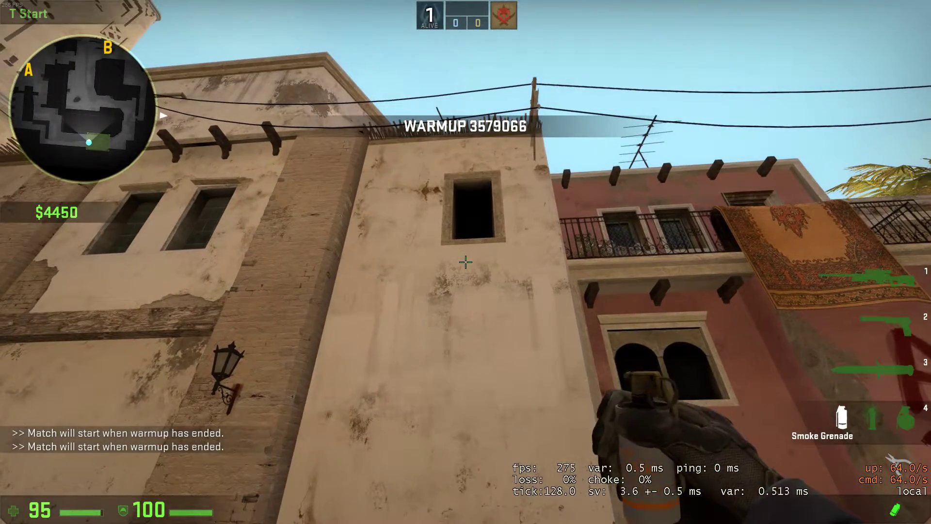
pyautogui.click(465, 261)
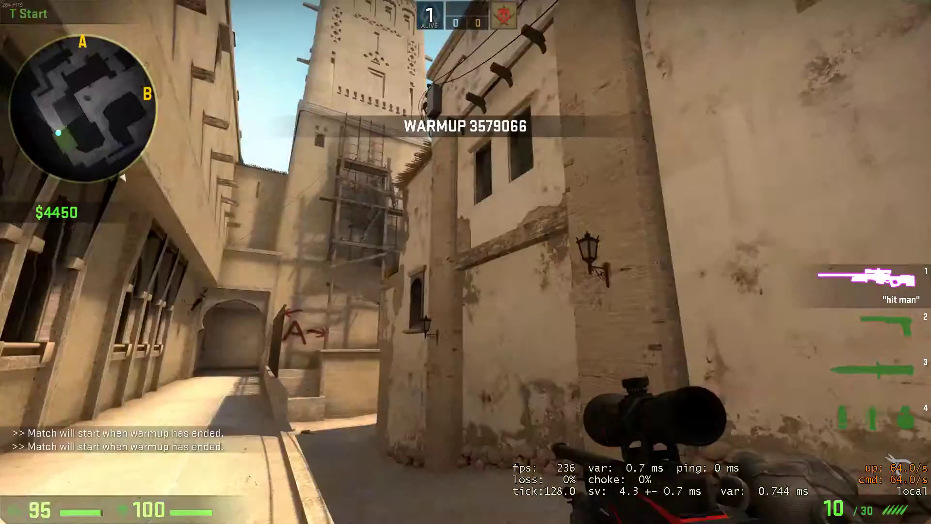
# Run exec jt.txt in the developer console to load the jump-throw script
pyautogui.press('`')
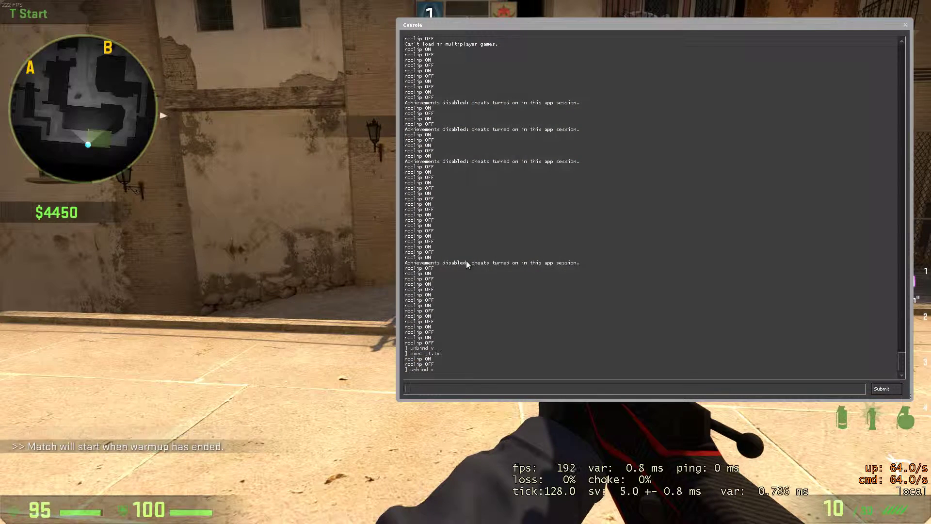
pyautogui.write('exec jt.txt')
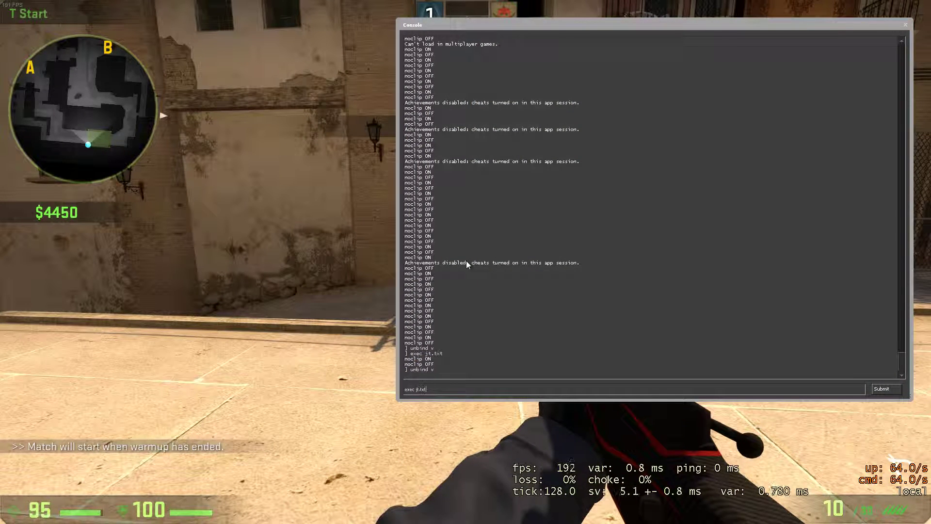
pyautogui.press('Return')
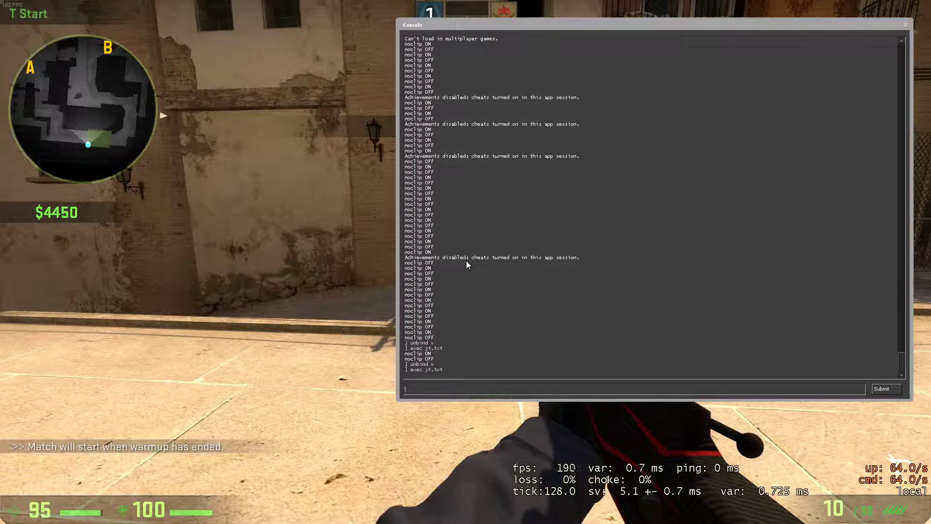
pyautogui.press('`')
# Equip the smoke grenade and throw it over the T Start rooftops with the jump-throw bind
pyautogui.press('4')
pyautogui.press('4')
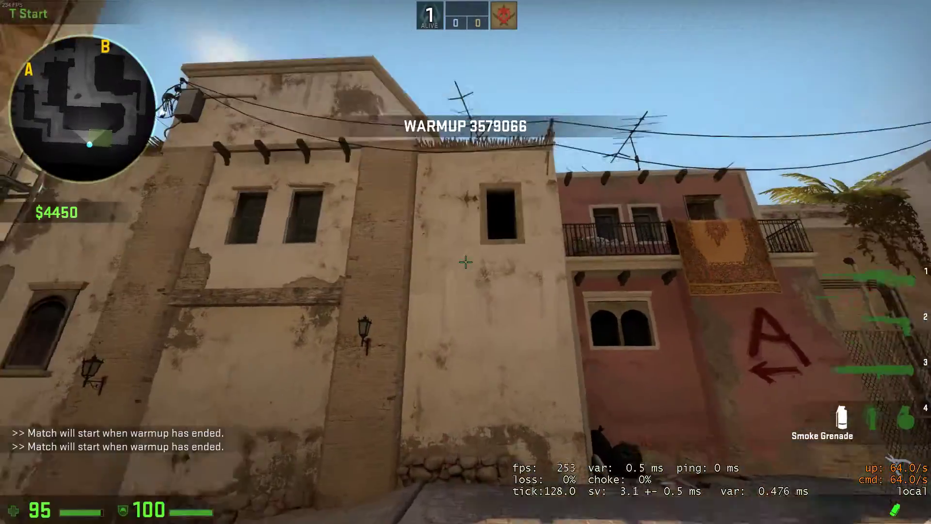
pyautogui.click(466, 261)
pyautogui.press('space')
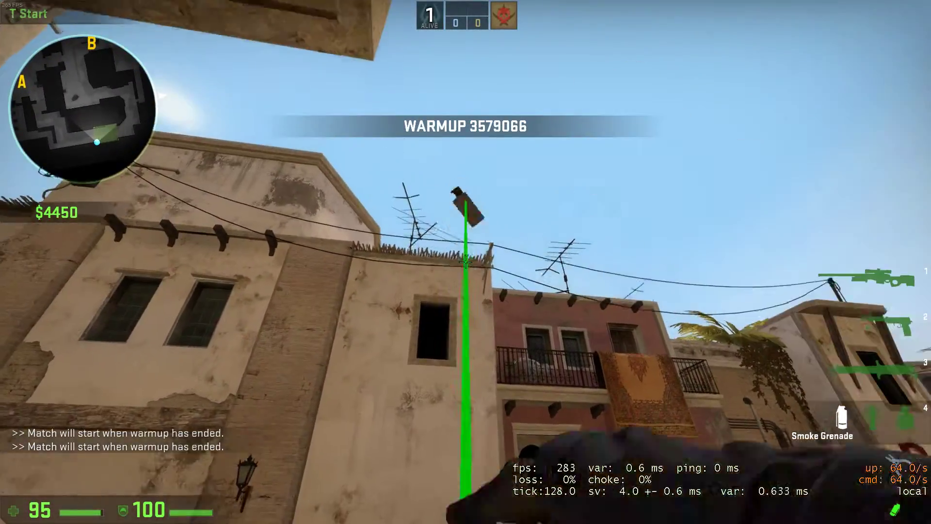
pyautogui.press('2')
pyautogui.press('4')
pyautogui.press('3')
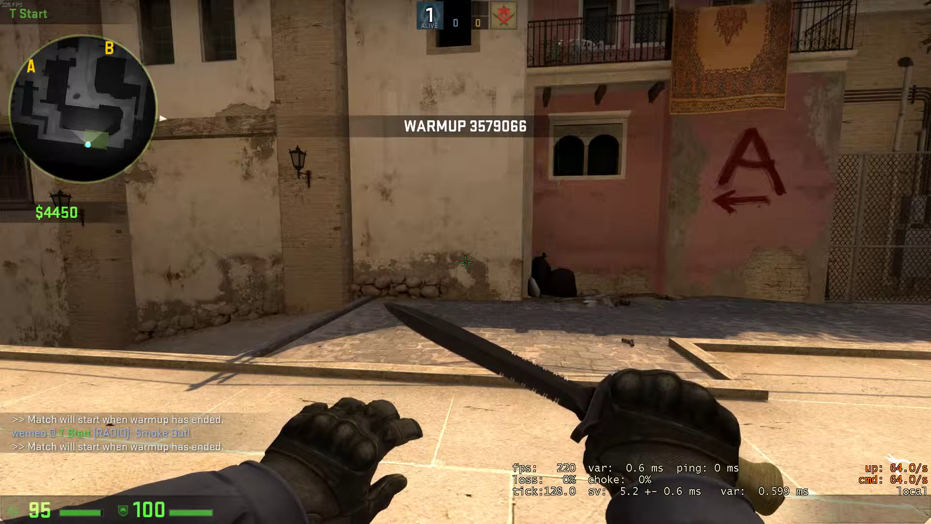
# Switch from the game to the desktop, close the cfg folder window and reposition the game's Properties window in Steam
pyautogui.hotkey('alt', 'Tab')
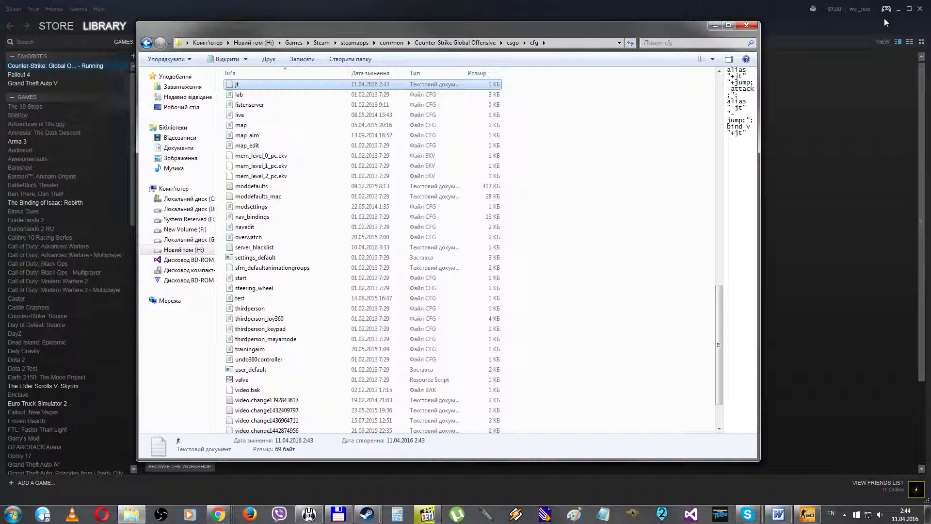
pyautogui.click(746, 25)
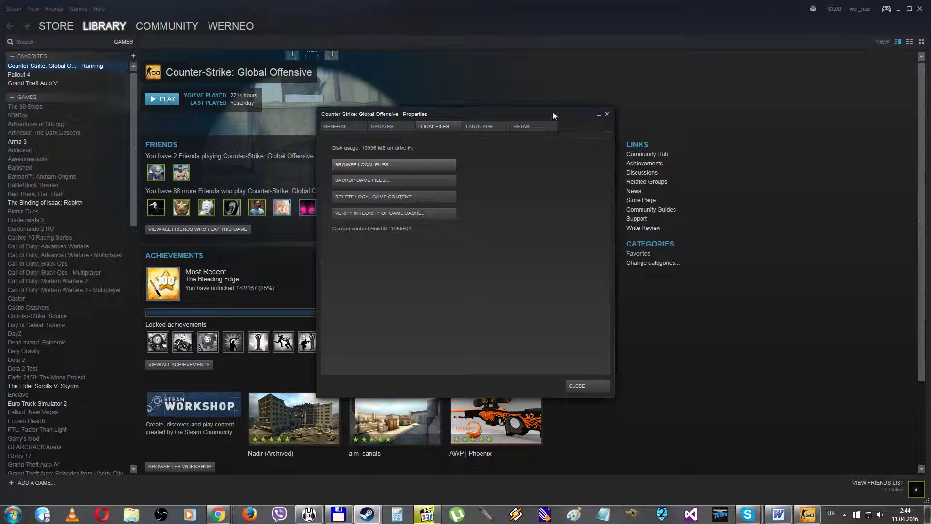
pyautogui.moveTo(486, 115); pyautogui.dragTo(473, 153)
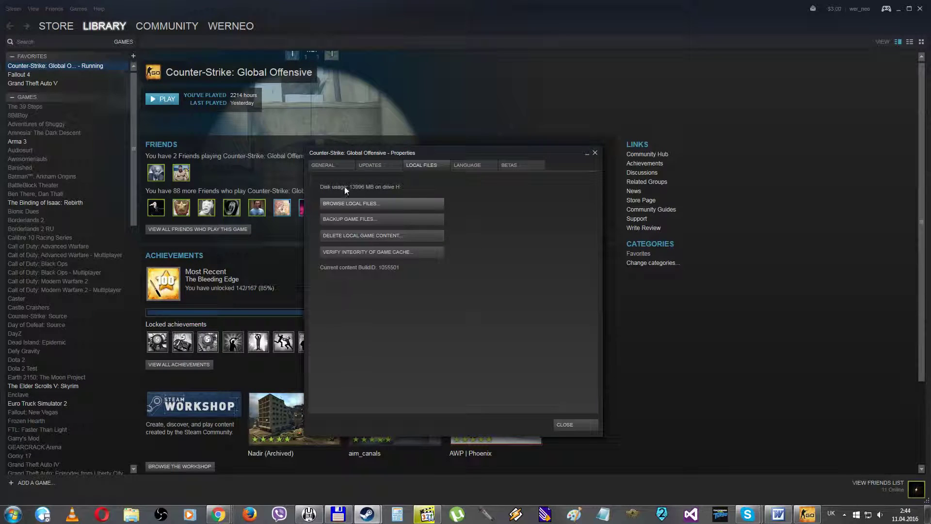
# Append +exec jt.txt to Counter-Strike: Global Offensive's launch options, save them and close the game's properties
pyautogui.click(328, 165)
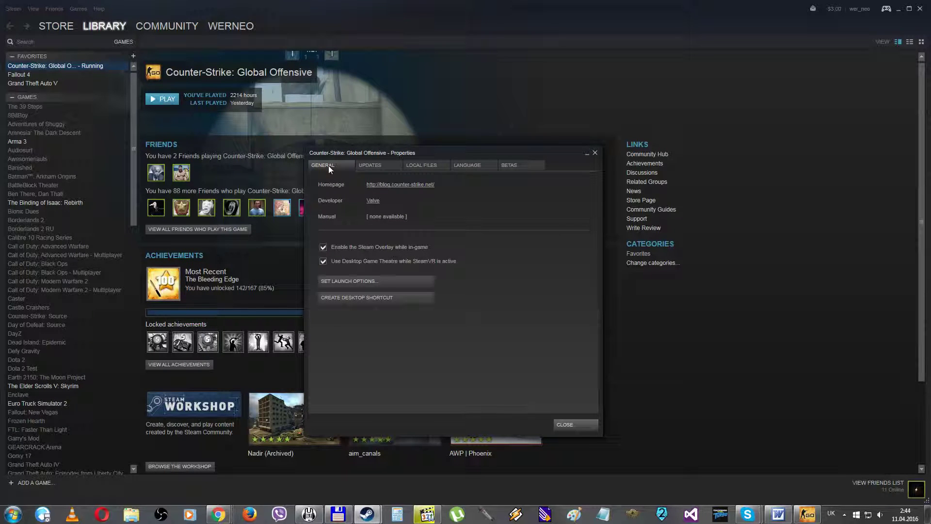
pyautogui.click(357, 282)
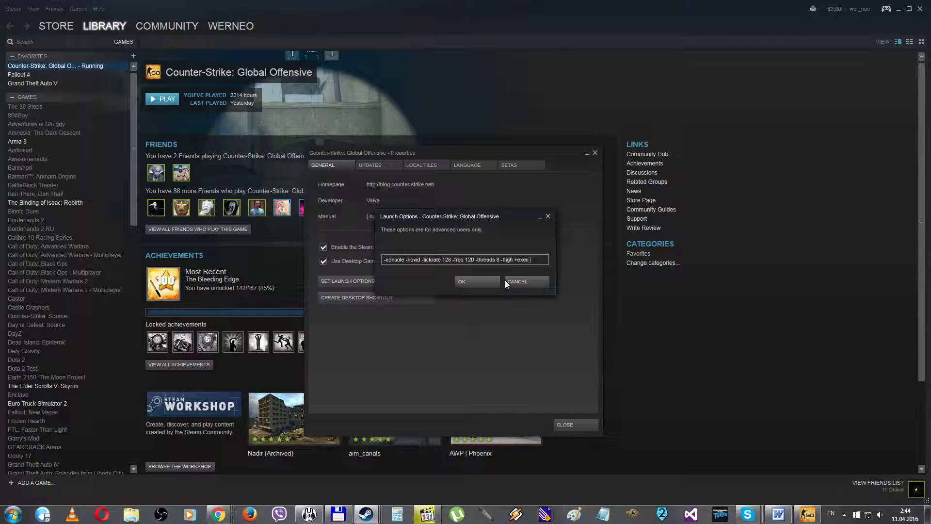
pyautogui.write('.txt')
pyautogui.click(463, 281)
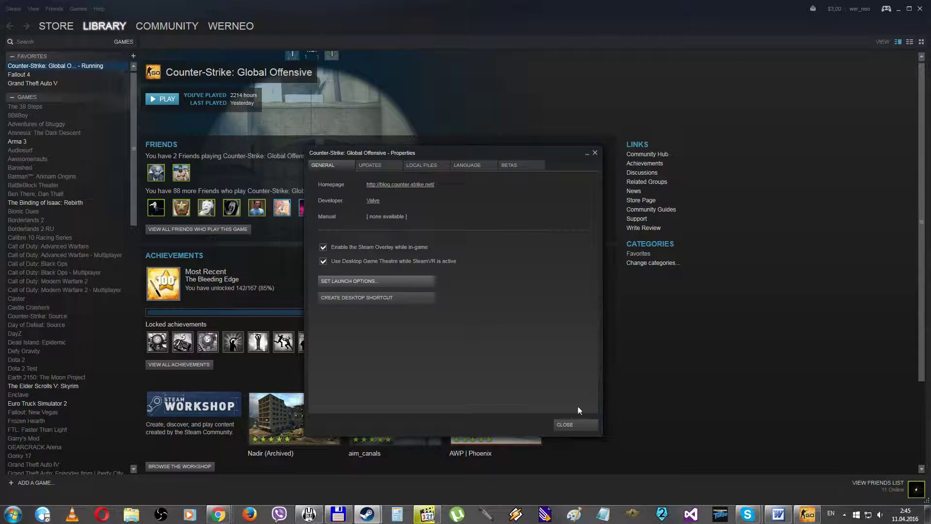
pyautogui.click(576, 424)
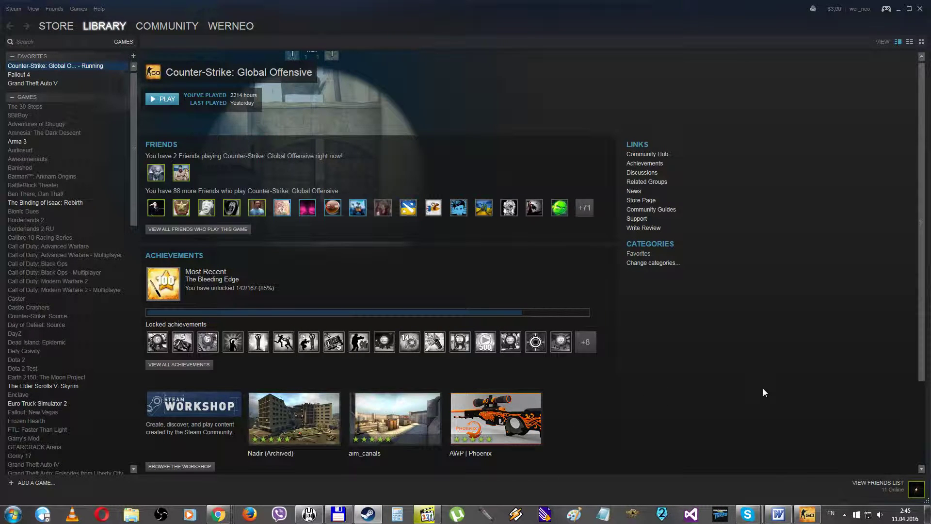